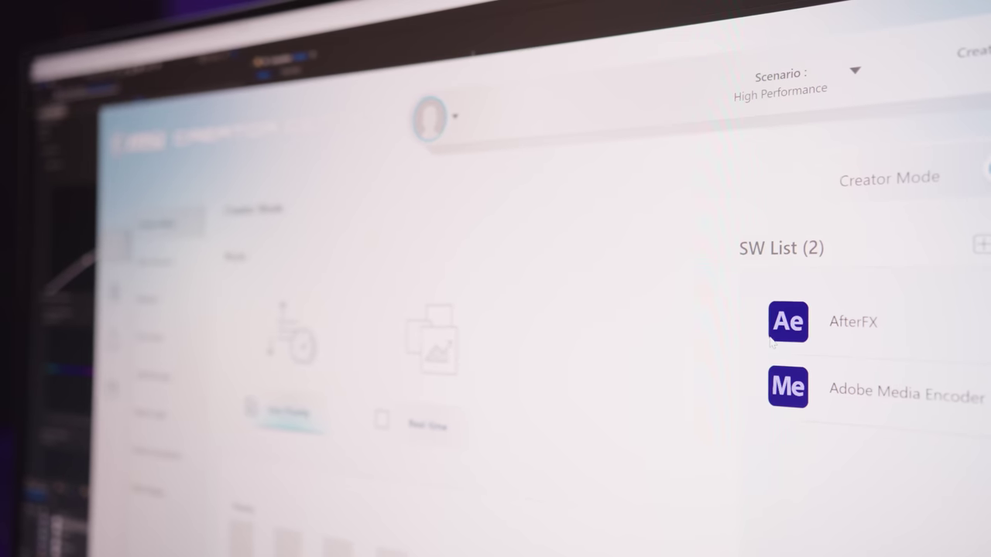
# - Add the After Effects icon to MSI Center's Creator Mode software list
pyautogui.moveTo(790, 321); pyautogui.dragTo(238, 539)
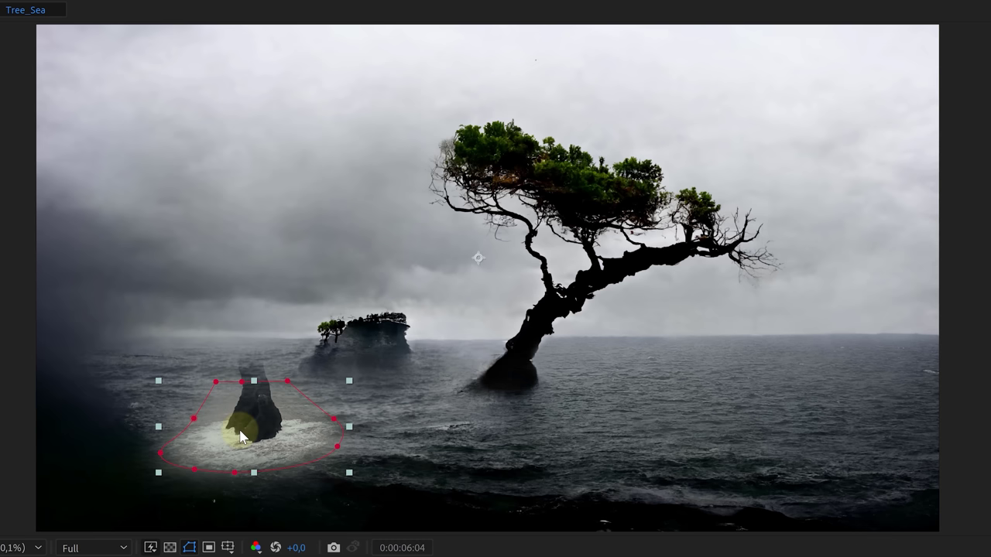
# - Move Tree Waves to the tree's base, enable its Curves, and set its mode to Screen
pyautogui.moveTo(241, 437); pyautogui.dragTo(505, 395)
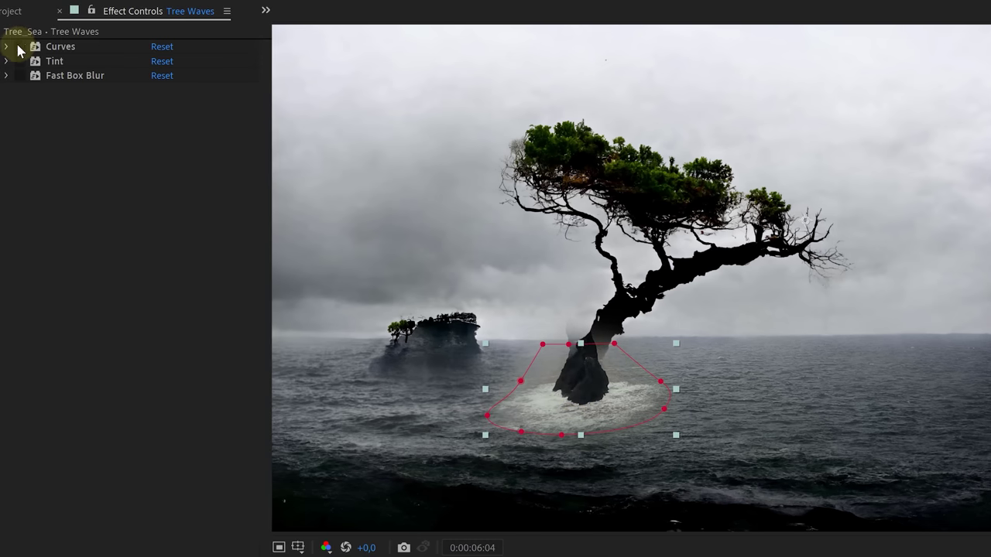
pyautogui.click(20, 47)
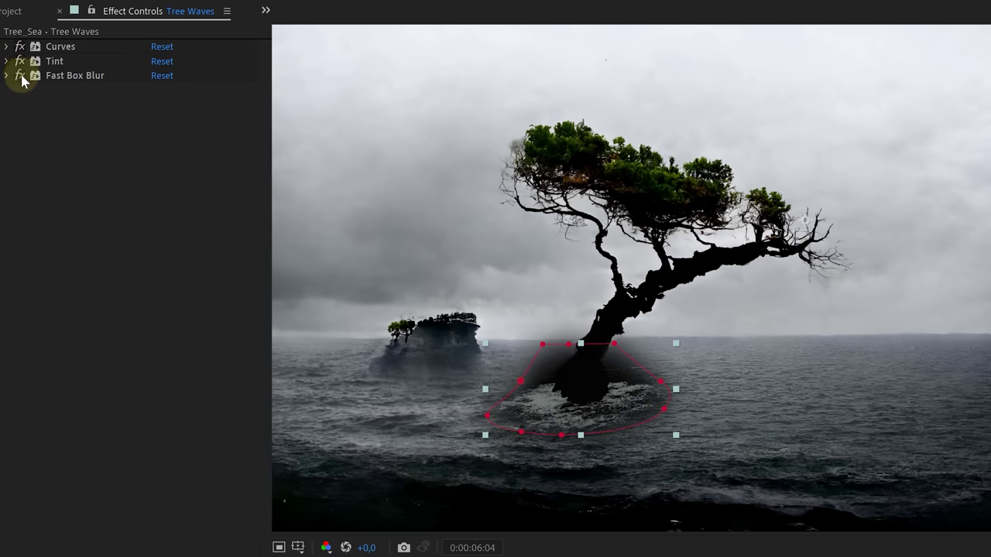
pyautogui.click(599, 404)
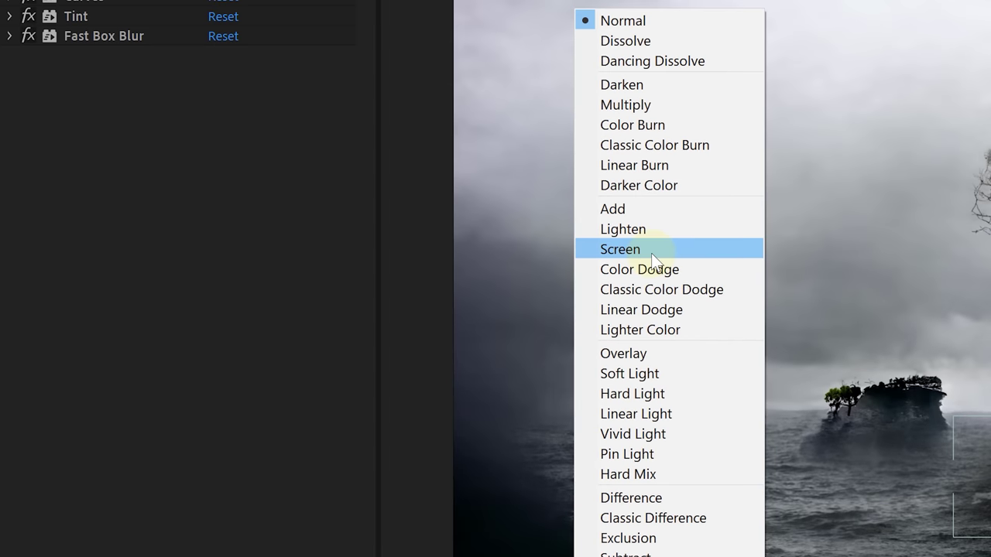
pyautogui.click(652, 255)
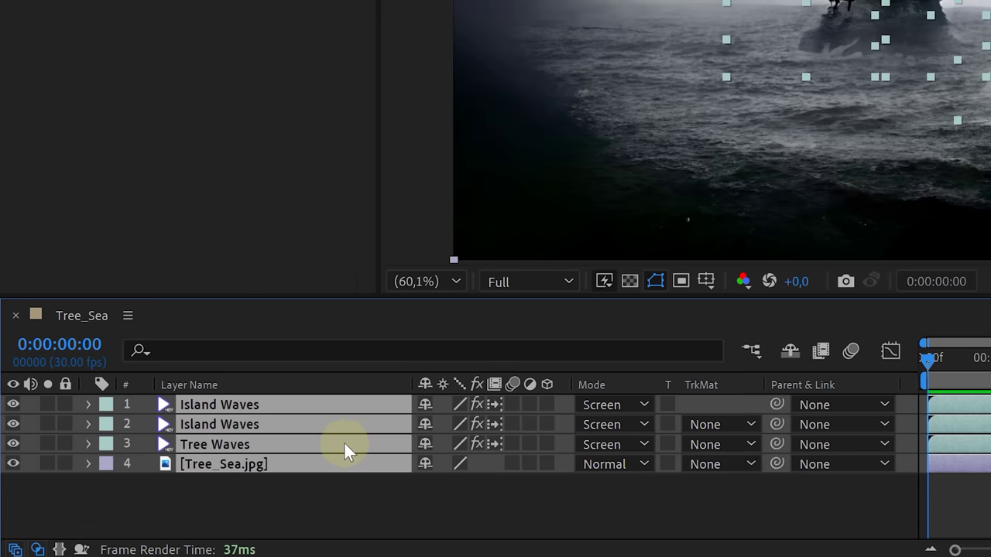
# - Pre-compose the four sea layers into Sea Combined and lower the ocean footage to the horizon
pyautogui.rightClick(345, 441)
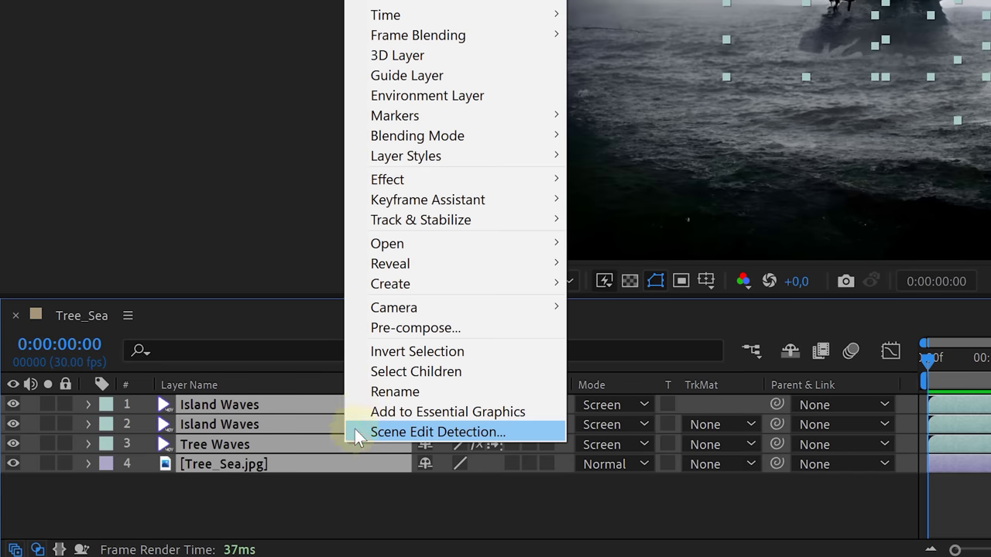
pyautogui.click(408, 328)
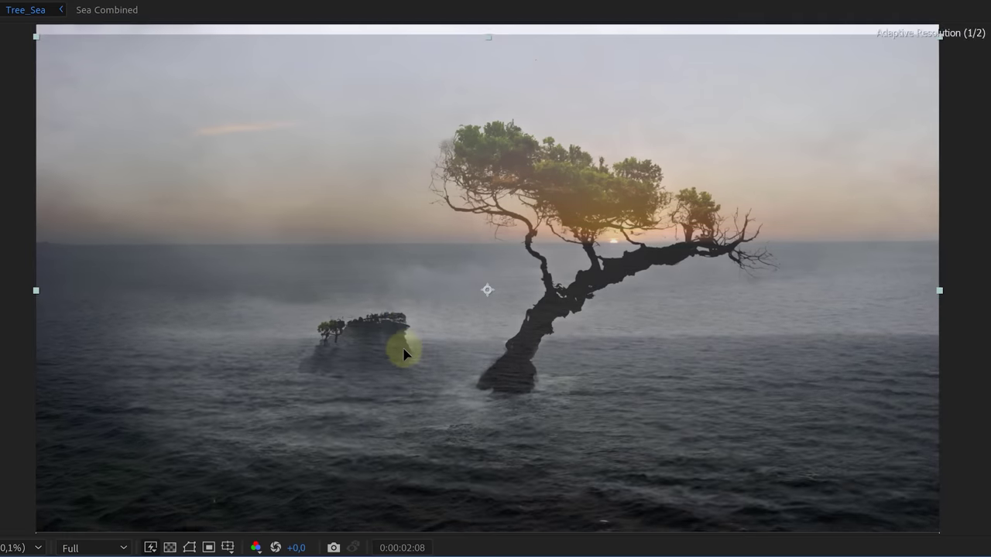
pyautogui.moveTo(402, 349); pyautogui.dragTo(394, 436)
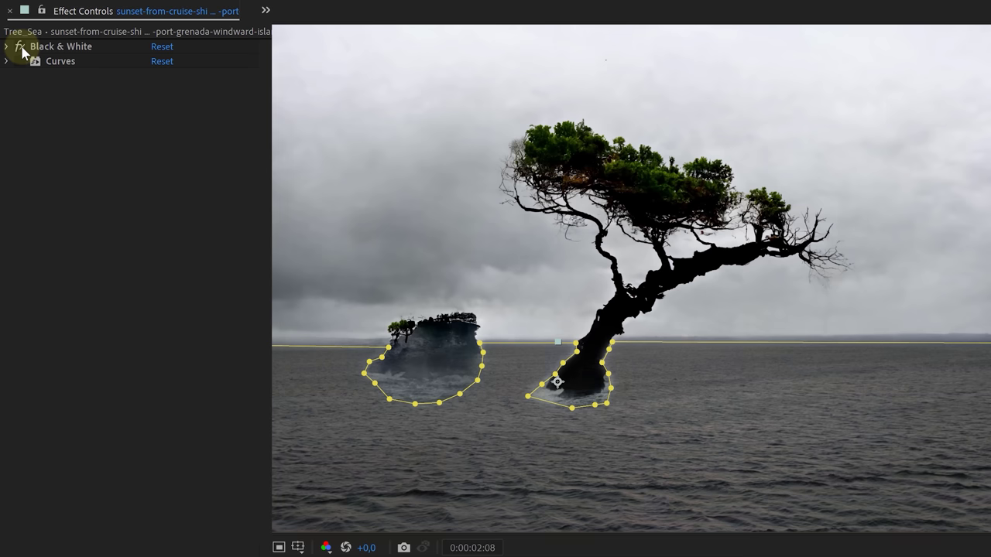
# - Darken the ocean footage with Curves and apply Displacement Map to Sea Combined
pyautogui.click(20, 61)
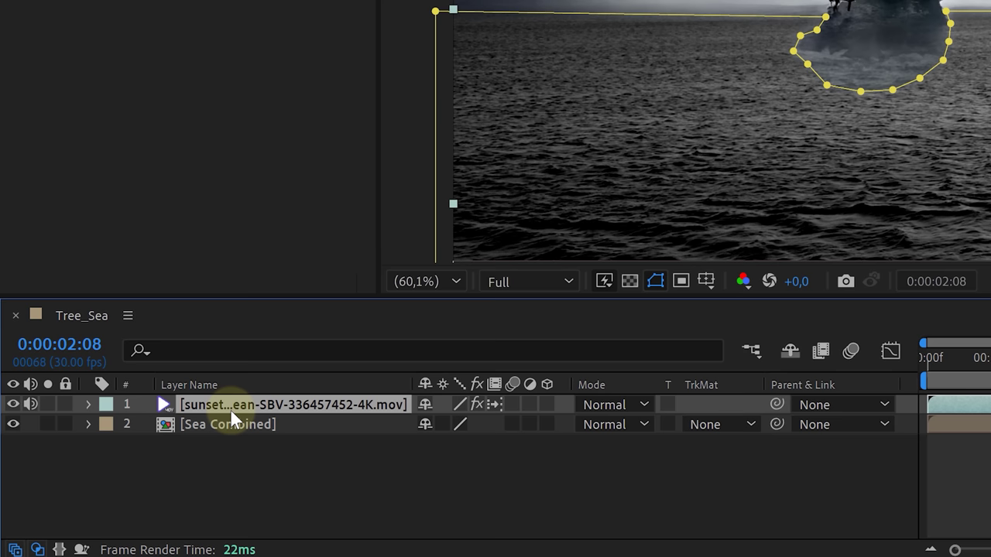
pyautogui.rightClick(230, 408)
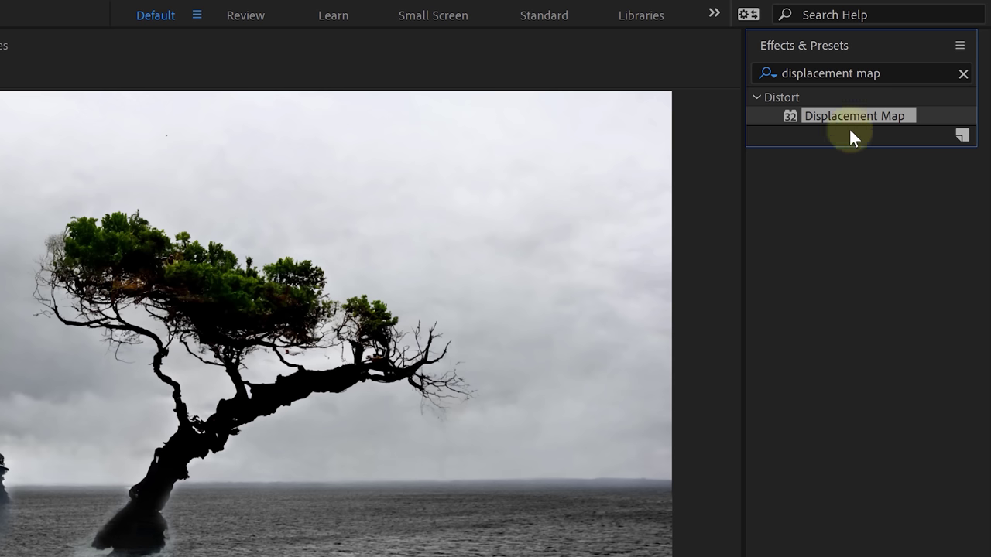
pyautogui.moveTo(834, 116); pyautogui.dragTo(288, 432)
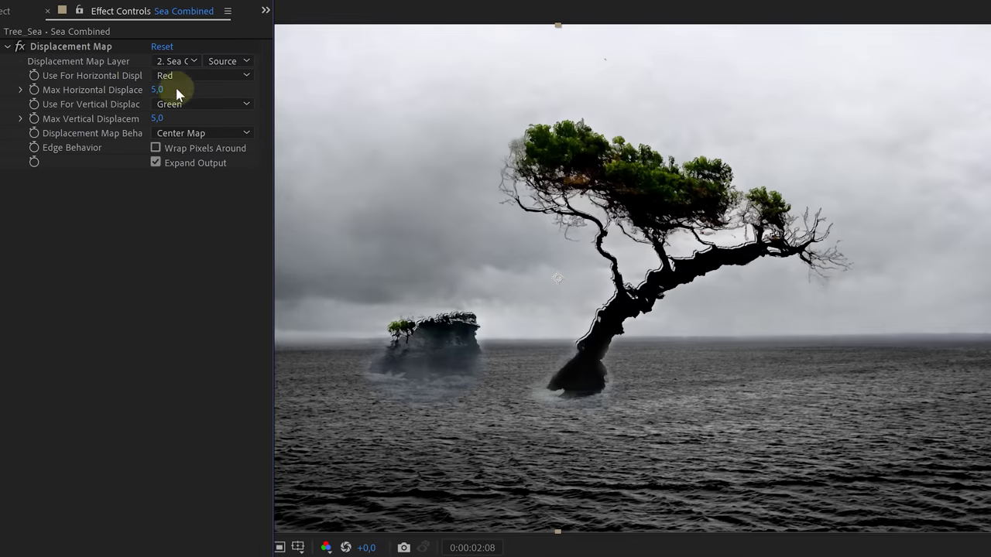
# - Set Displacement Map to the Sea layer, Lightness for both channels, maximum displacement 3
pyautogui.click(191, 94)
pyautogui.click(193, 77)
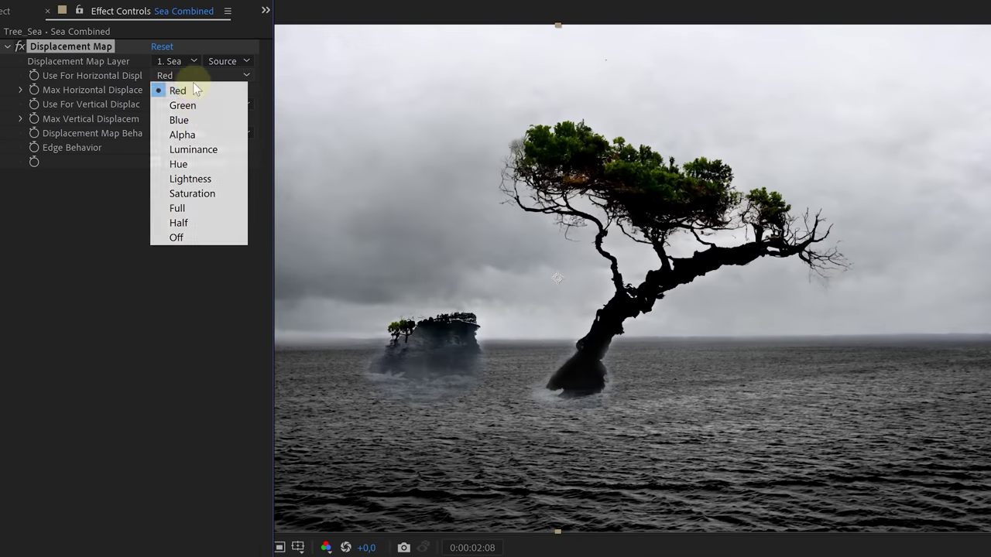
pyautogui.click(190, 177)
pyautogui.click(195, 104)
pyautogui.click(206, 208)
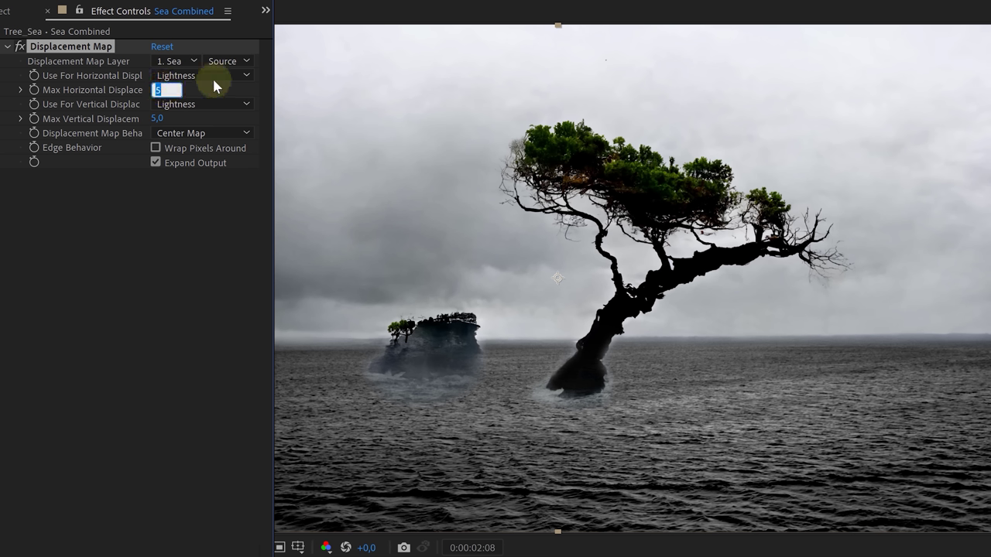
pyautogui.write('3')
pyautogui.press('Tab')
pyautogui.write('3')
pyautogui.click(214, 182)
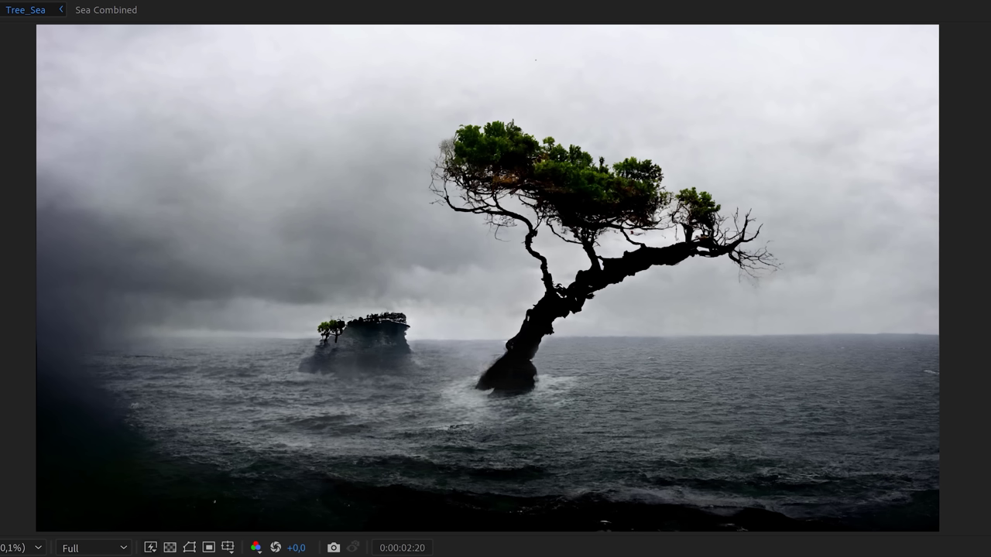
# - Add a new adjustment layer with the Turbulent Displace effect
pyautogui.rightClick(327, 486)
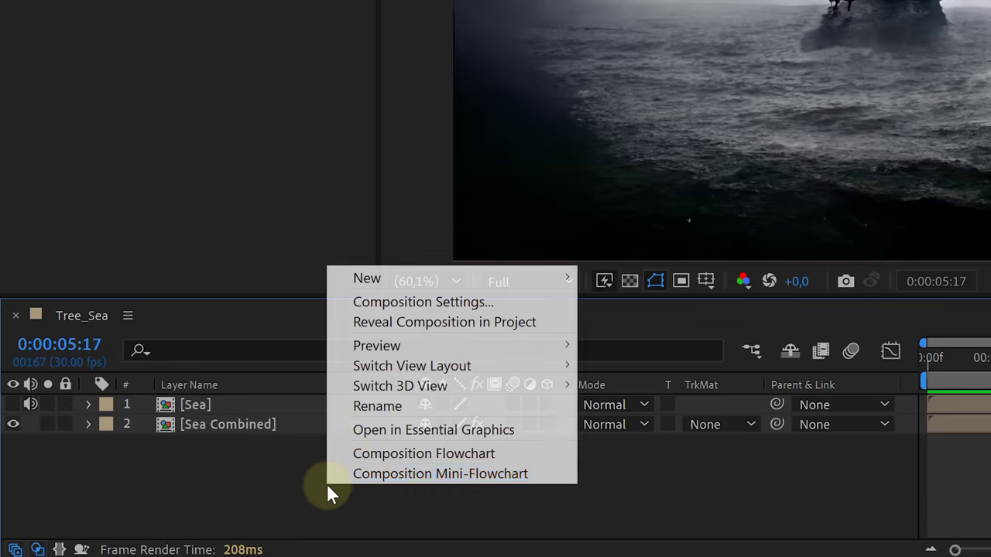
pyautogui.moveTo(390, 280)
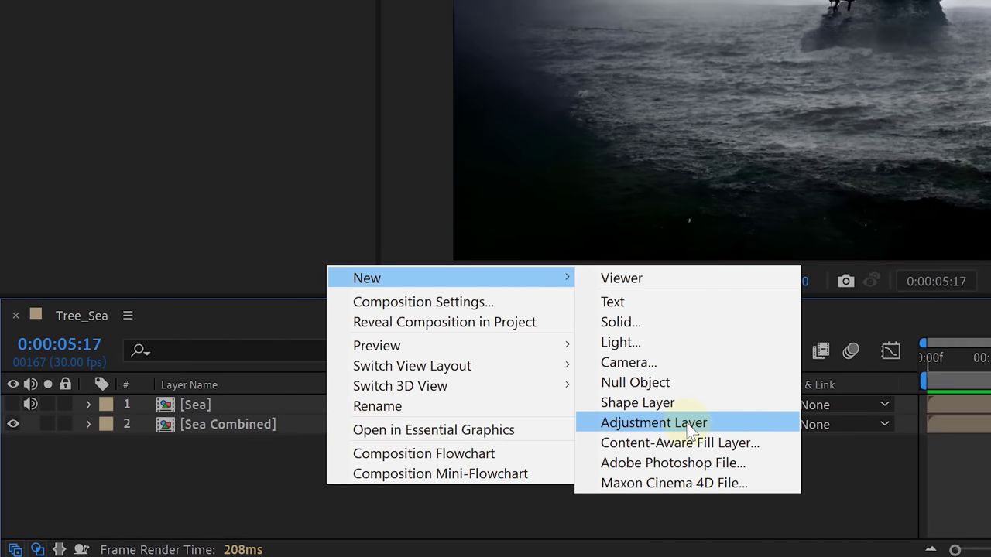
pyautogui.click(653, 422)
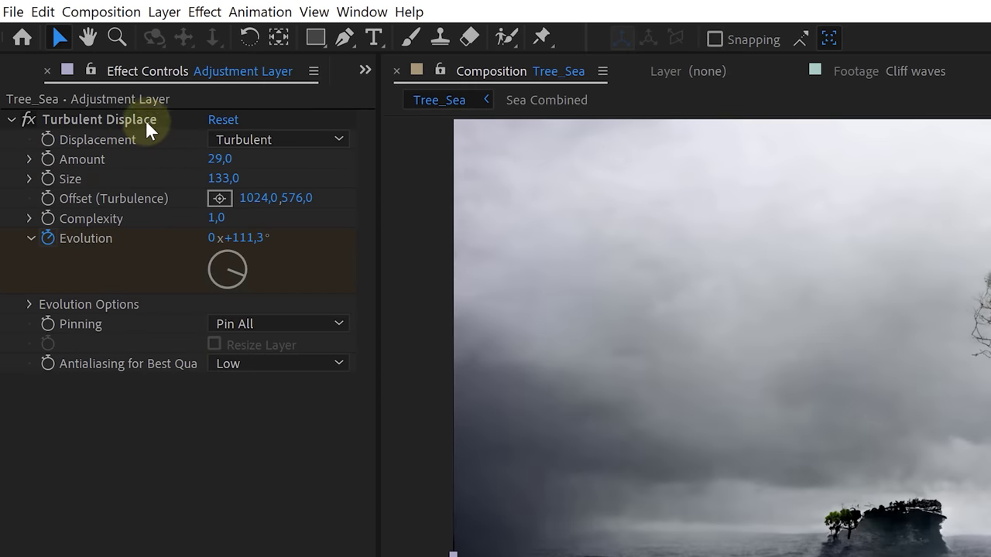
pyautogui.click(146, 122)
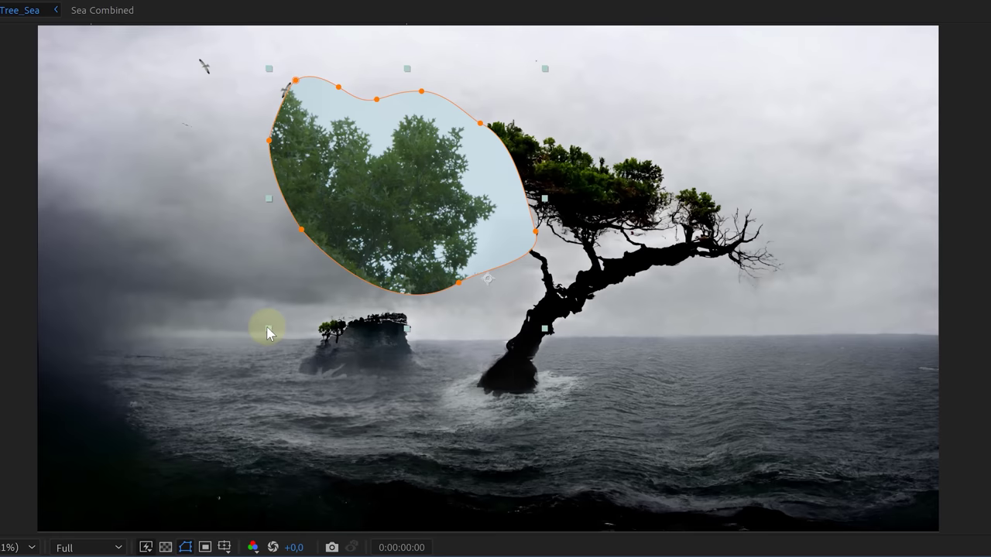
# - Shrink Tree Leaves to about half size, place it on the crown, and set Darken mode
pyautogui.moveTo(267, 333); pyautogui.dragTo(378, 272)
pyautogui.moveTo(411, 326); pyautogui.dragTo(491, 240)
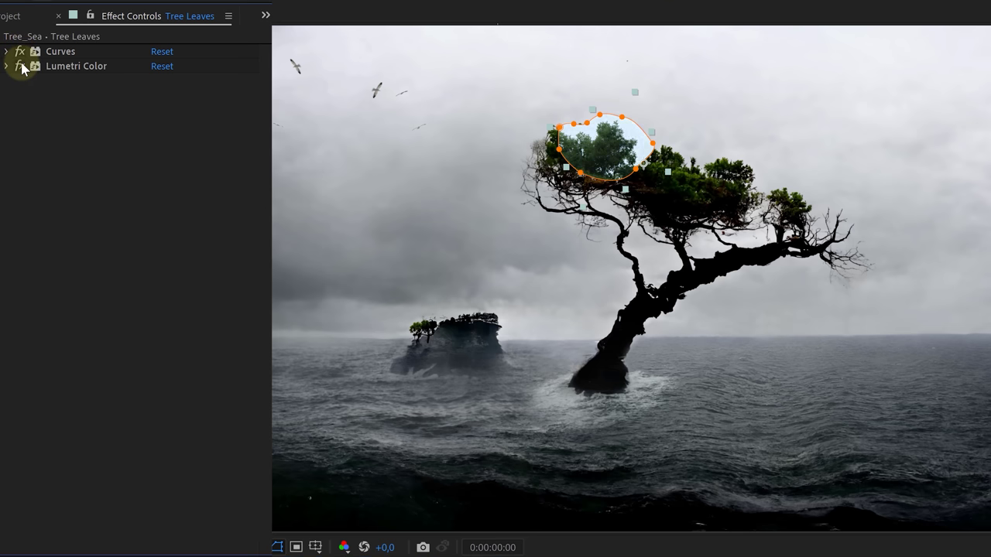
pyautogui.click(594, 391)
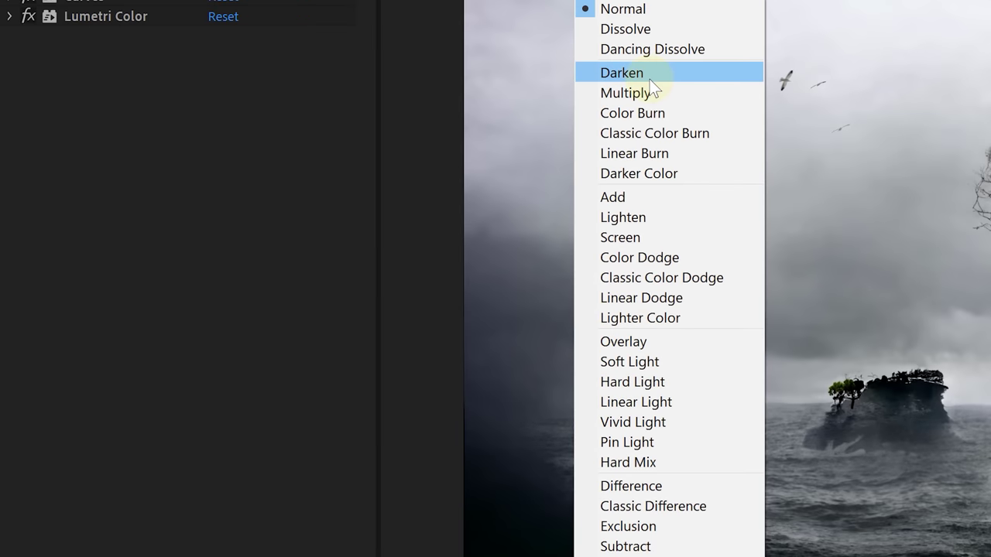
pyautogui.click(649, 77)
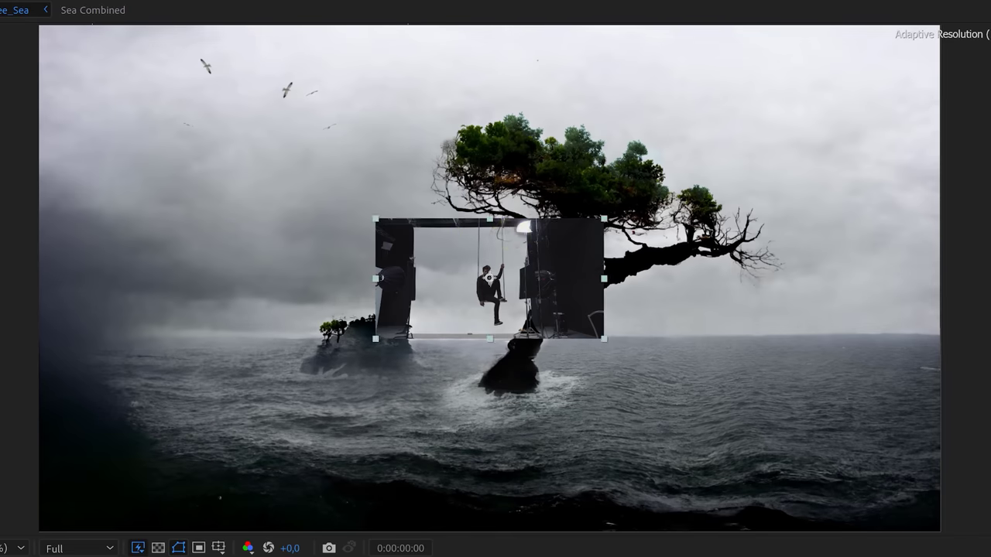
# - Shrink the swing footage, close a mask around the man, and place him under the branch
pyautogui.click(512, 325)
pyautogui.click(455, 231)
pyautogui.moveTo(493, 288); pyautogui.dragTo(649, 317)
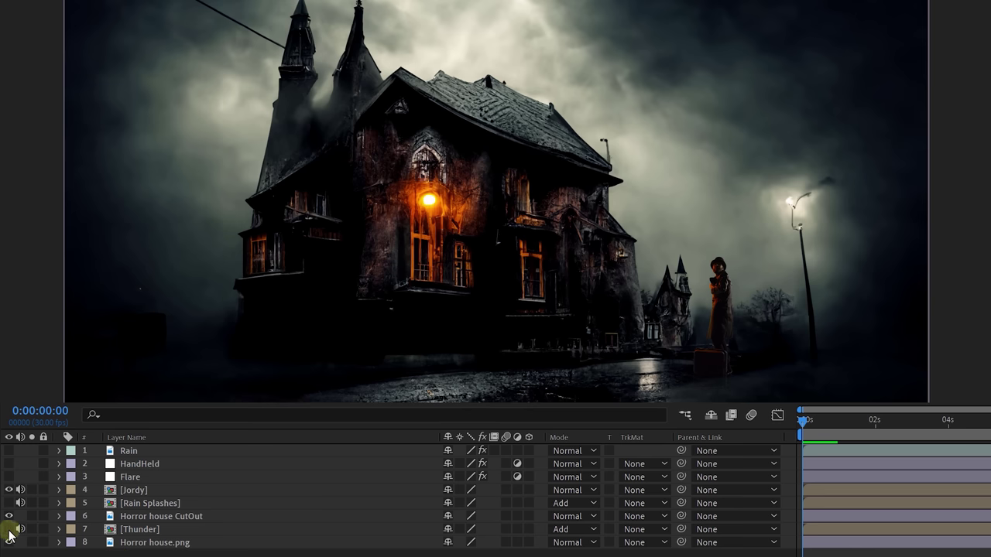
# - Turn on the Thunder layers and start previewing the horror house composition
pyautogui.moveTo(10, 530); pyautogui.dragTo(10, 543)
pyautogui.press('space')
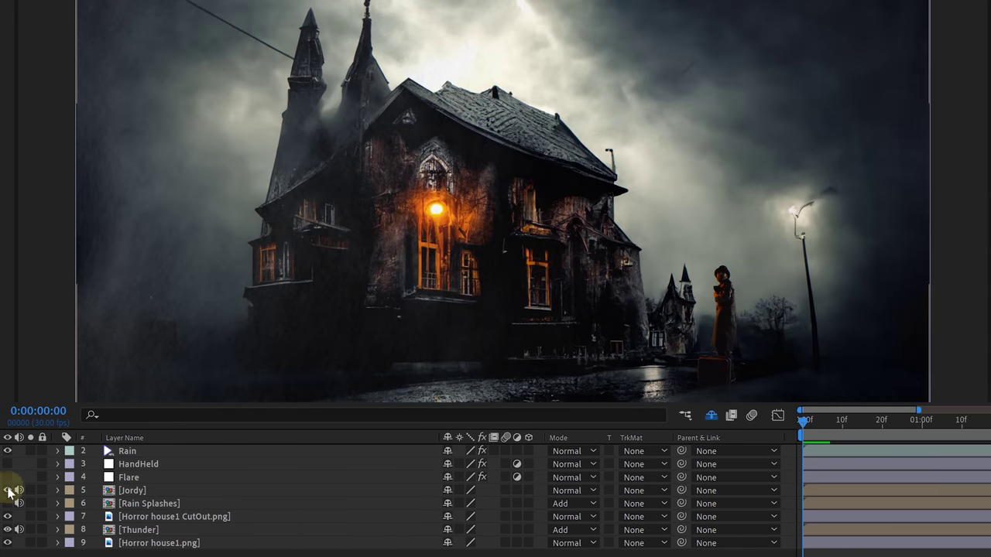
# - Play back the horror house animation and select the Flare layer
pyautogui.press('space')
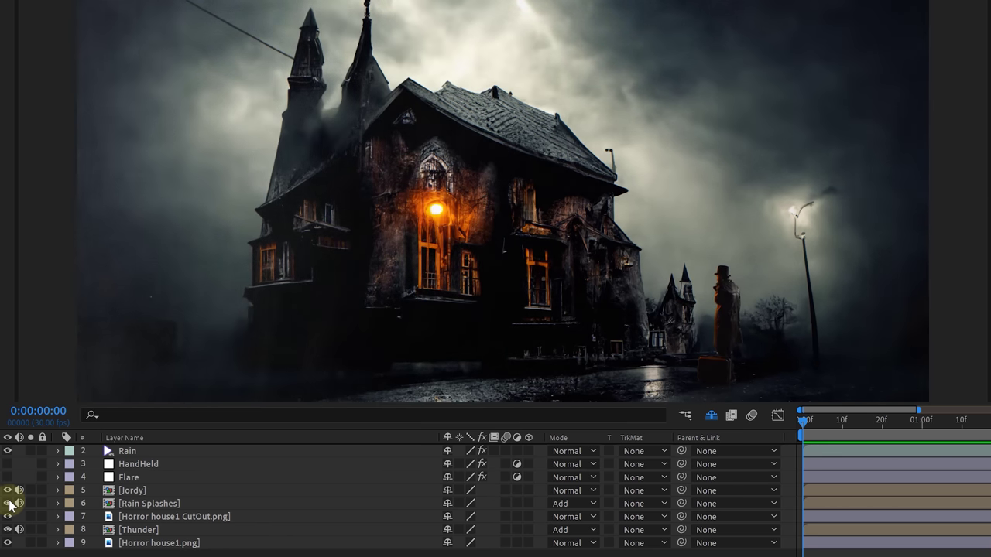
pyautogui.click(9, 478)
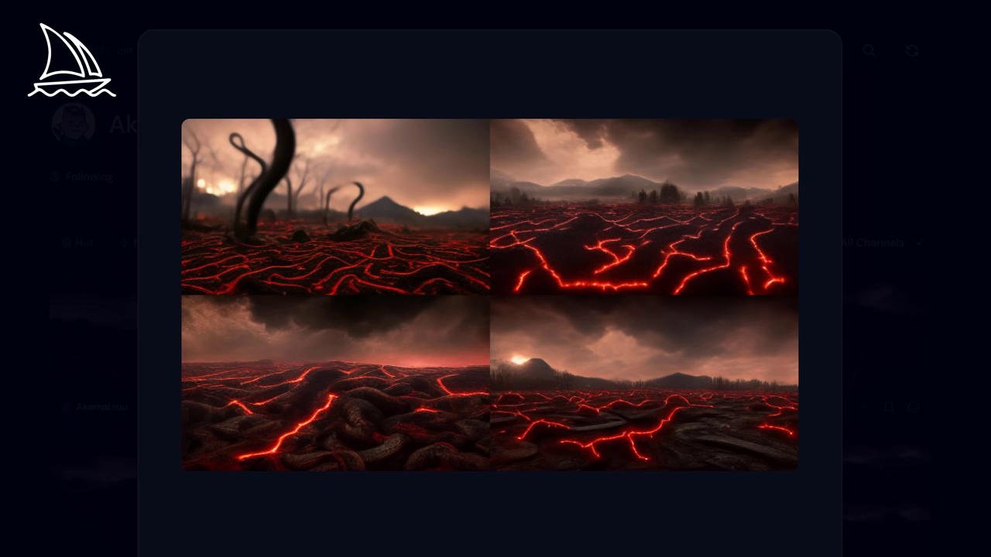
# - Step through the Midjourney lava images to the single wide landscape, then show Layer 1 in Photoshop
pyautogui.press('Right')
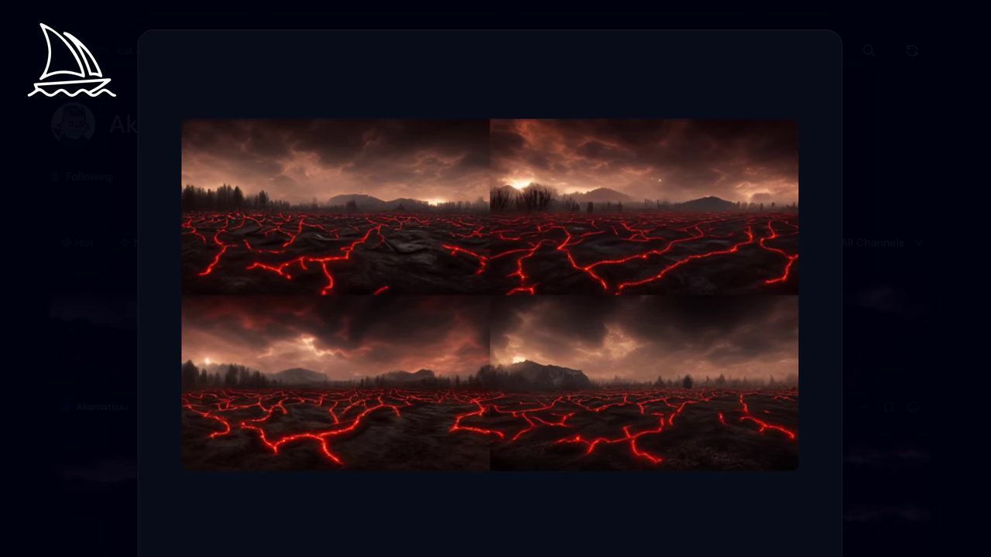
pyautogui.press('Right')
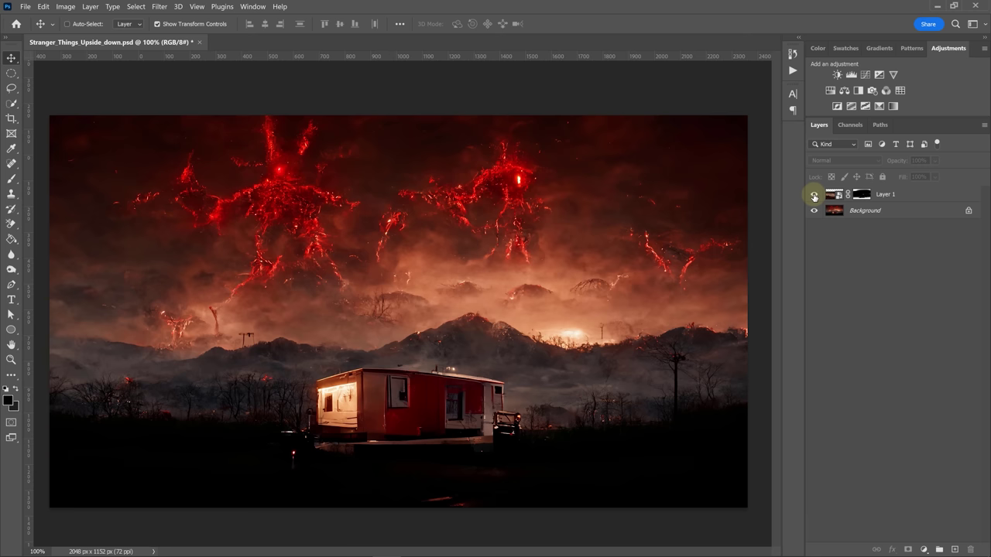
pyautogui.click(813, 195)
pyautogui.click(814, 194)
pyautogui.click(814, 195)
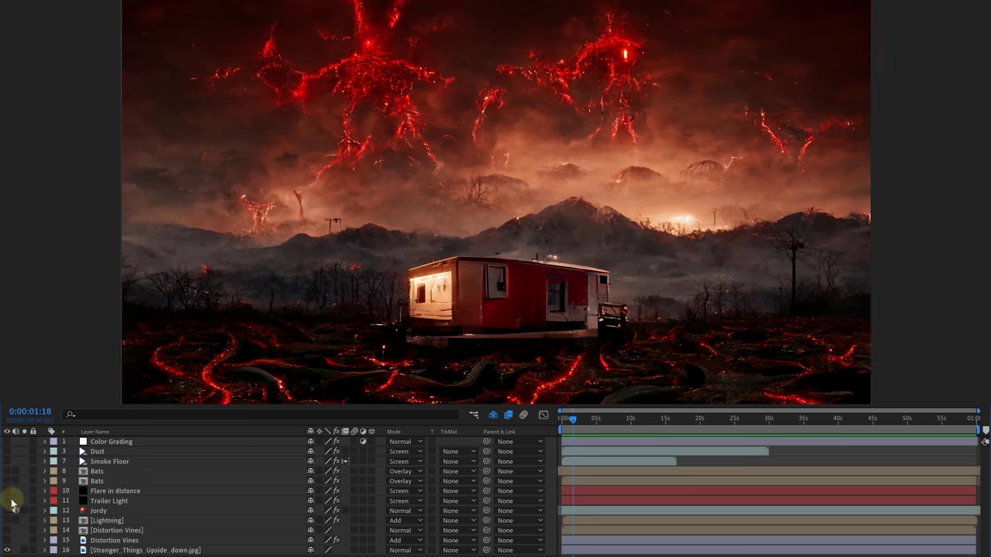
# - Turn on the Flare in distance, Smoke Floor, Distortion Vines and Lightning layers
pyautogui.click(7, 491)
pyautogui.click(7, 462)
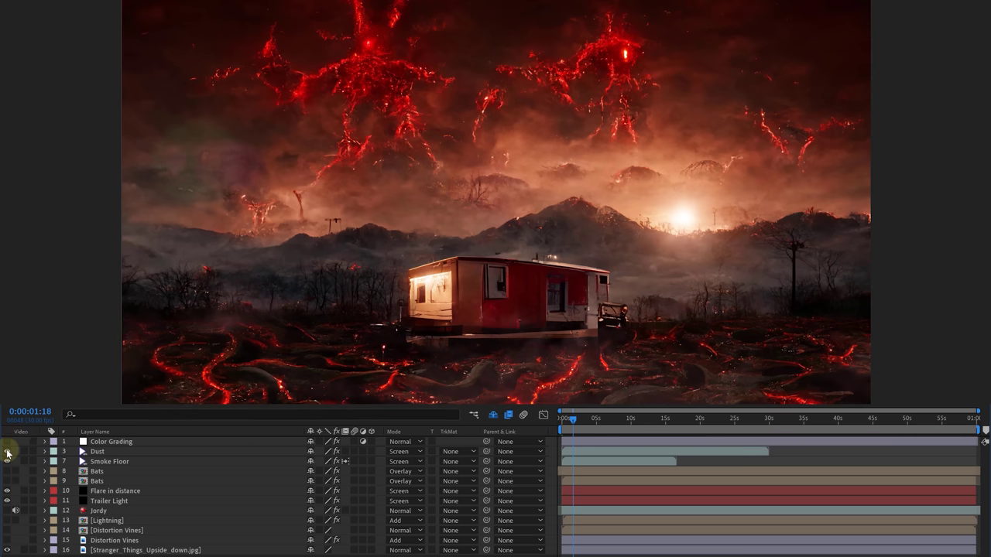
pyautogui.click(7, 541)
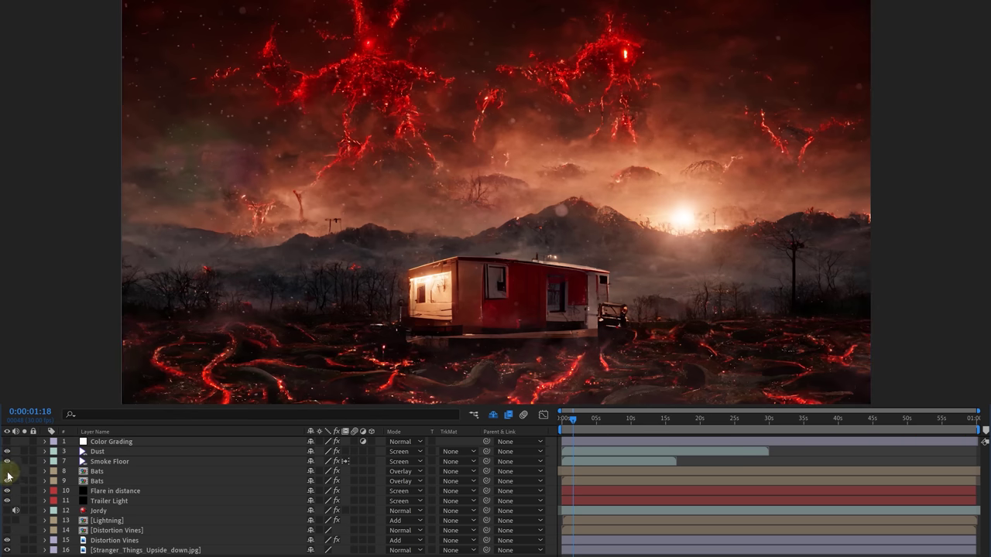
pyautogui.click(7, 521)
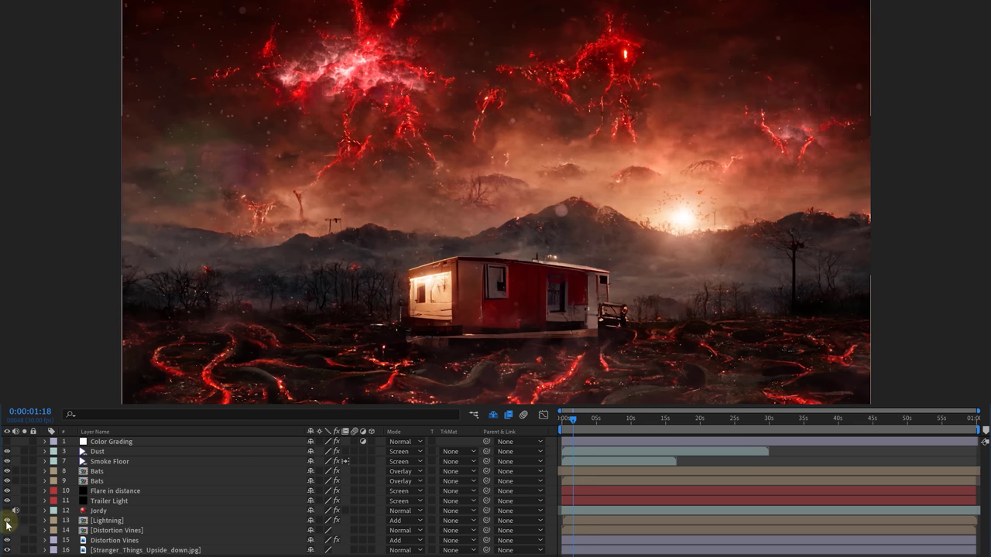